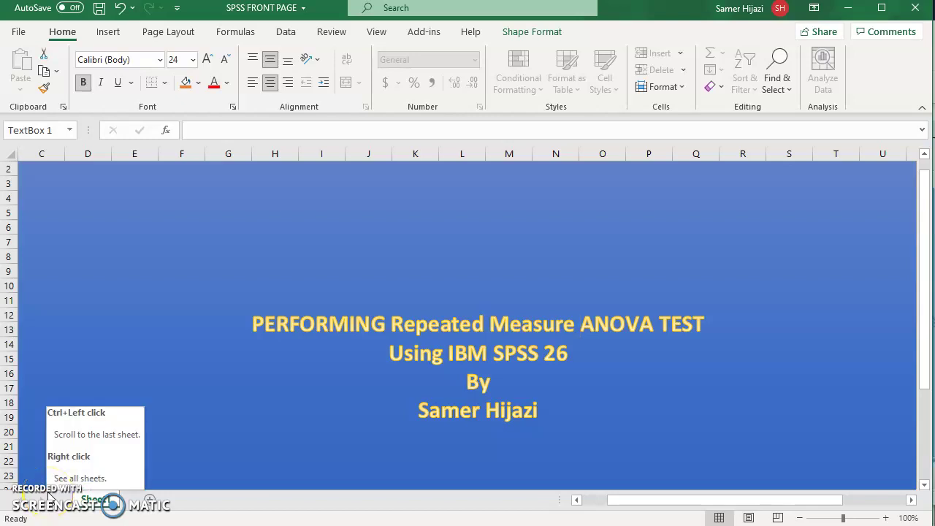
Step: Dismiss the tooltip covering the Excel title slide
left_click(341, 447)
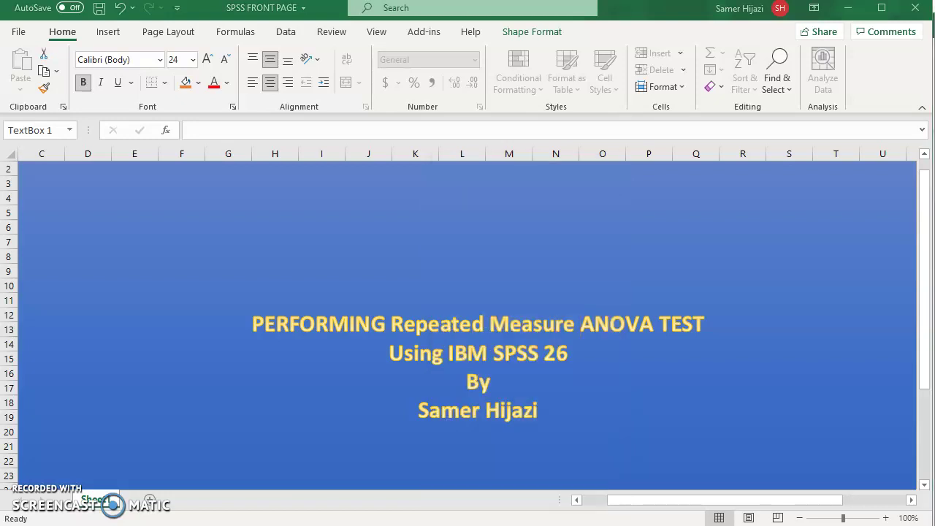
key("alt+Tab")
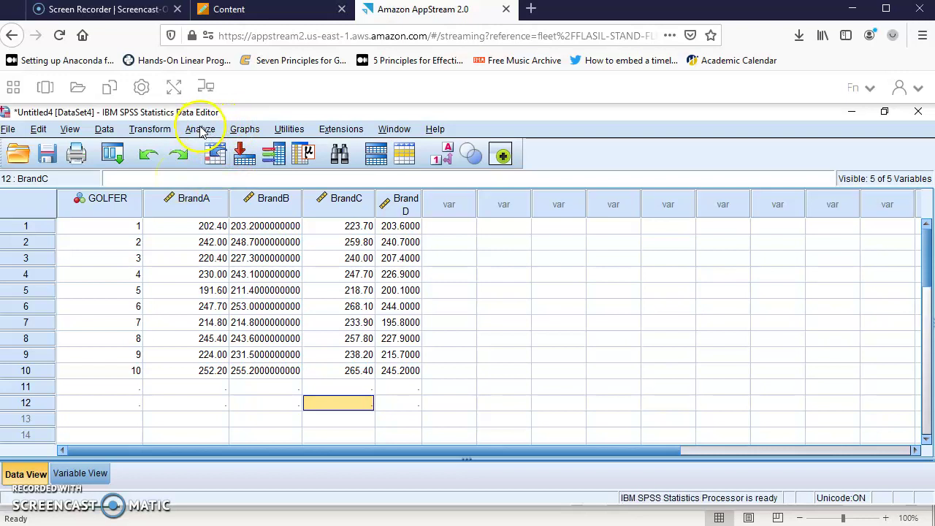
Step: Open Analyze > General Linear Model > Repeated Measures to reach the Define Factor(s) dialog
left_click(201, 130)
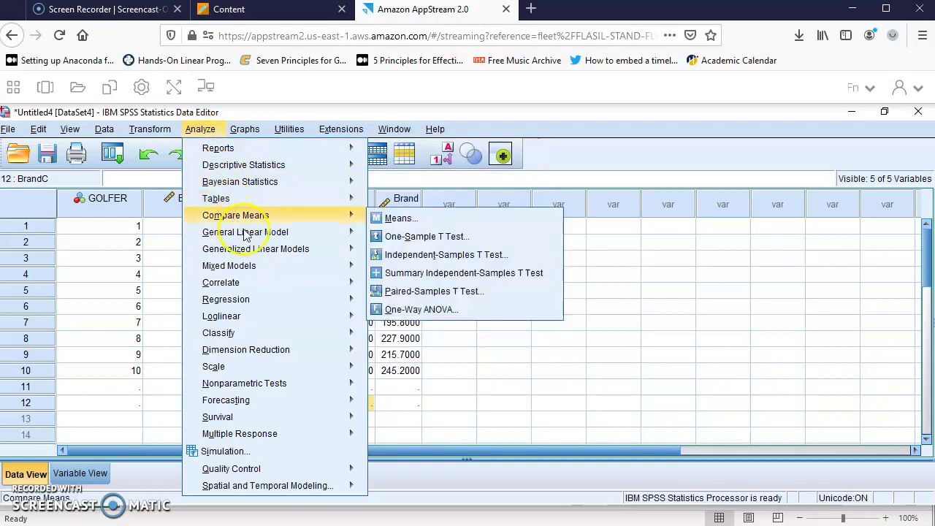
mouse_move(252, 233)
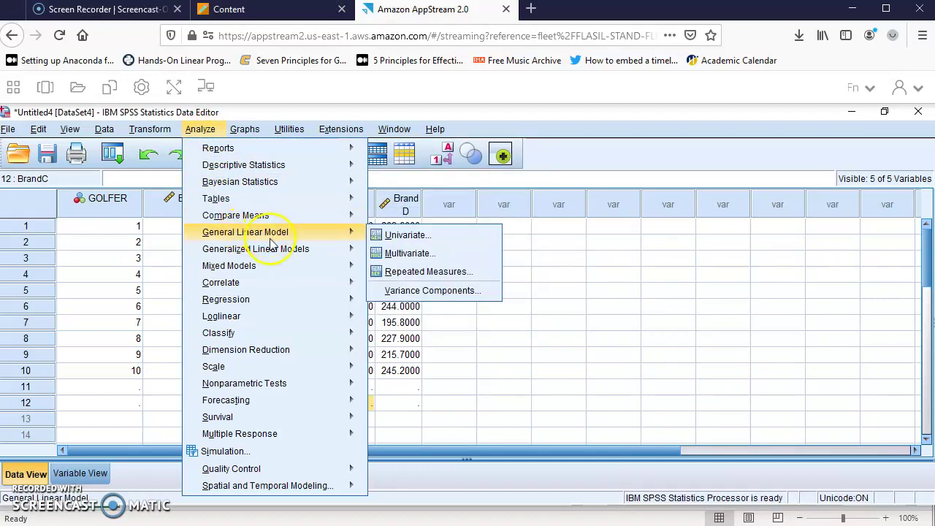
mouse_move(258, 217)
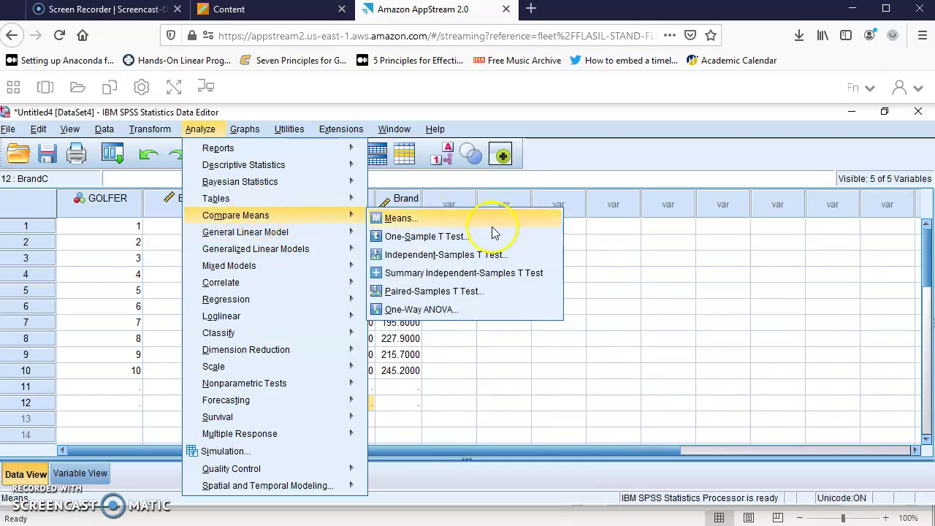
mouse_move(294, 234)
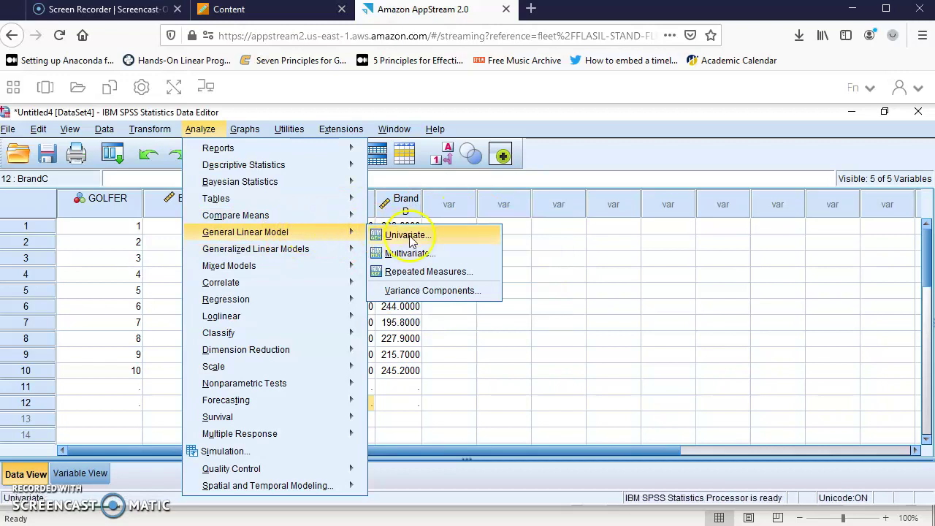
left_click(417, 272)
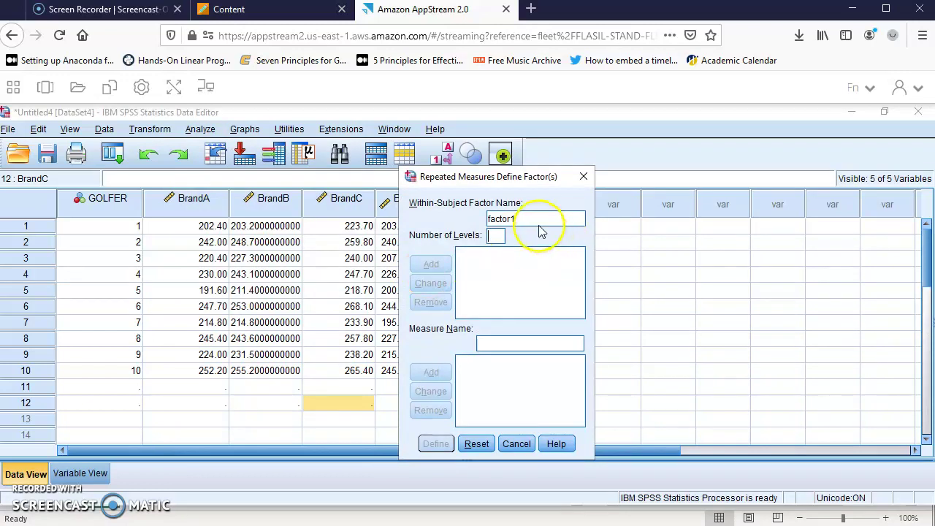
Step: Add a within-subject factor named Treatment with 4 levels
left_click_drag(536, 219, 490, 219)
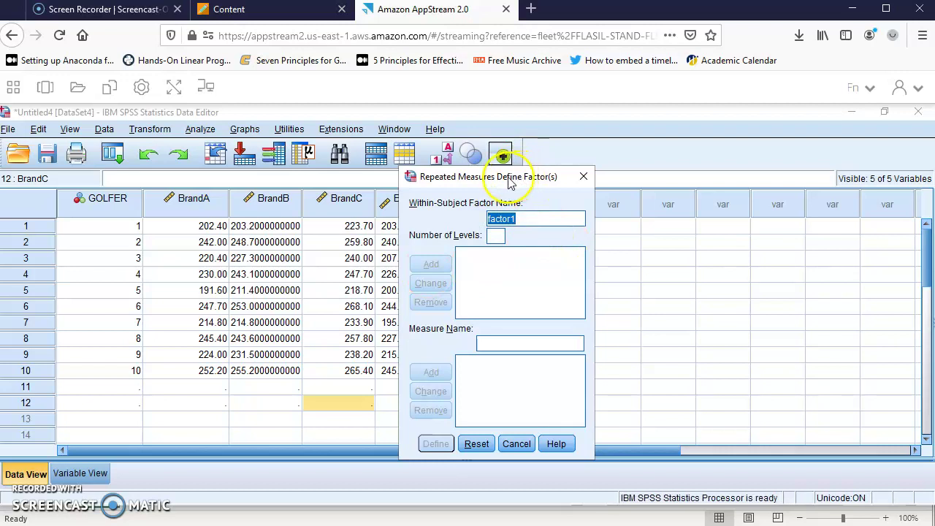
left_click_drag(505, 177, 508, 170)
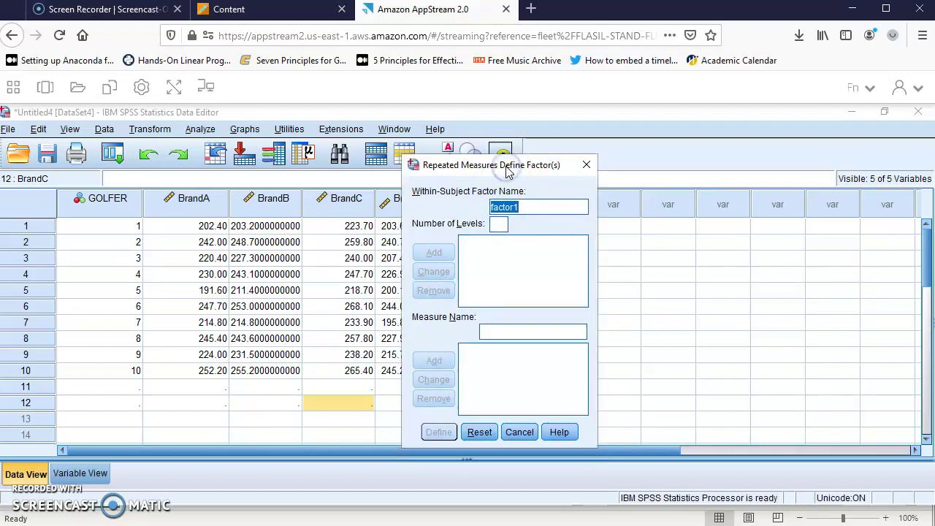
type("Treatment")
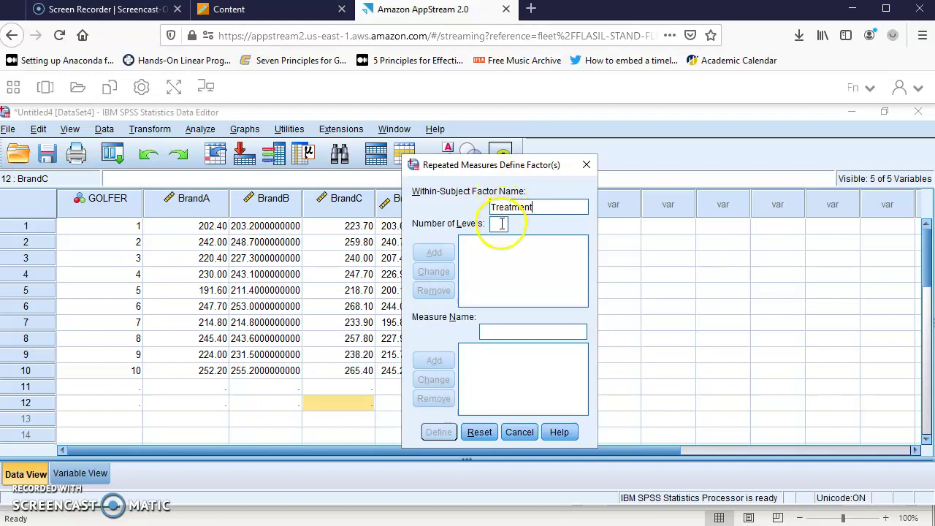
left_click(501, 225)
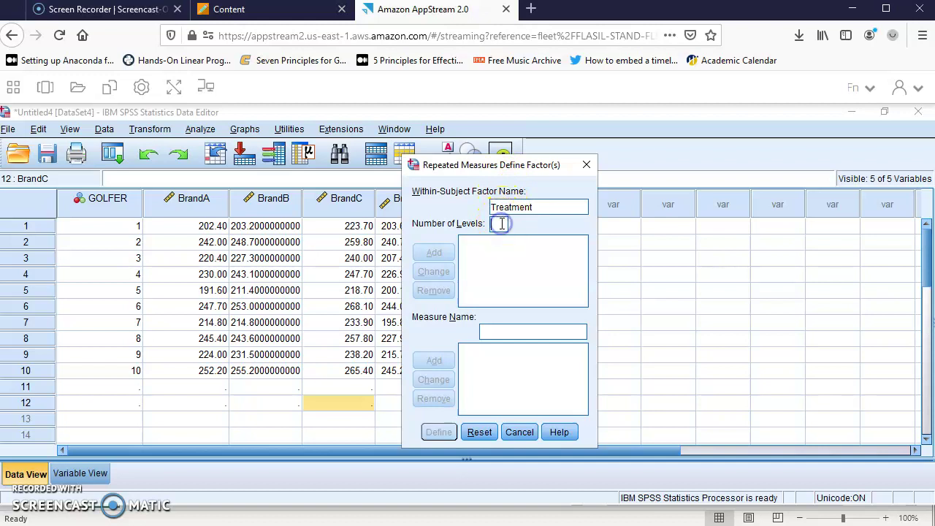
type("4")
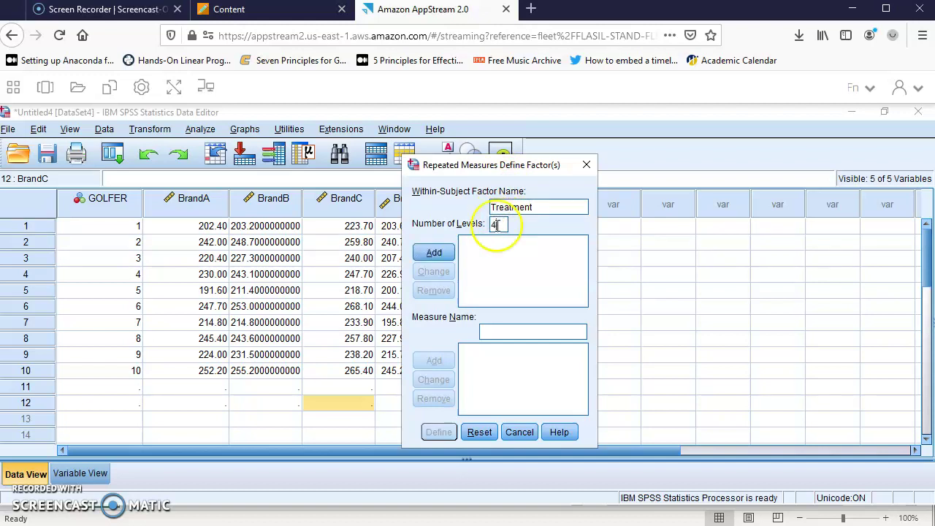
left_click(449, 252)
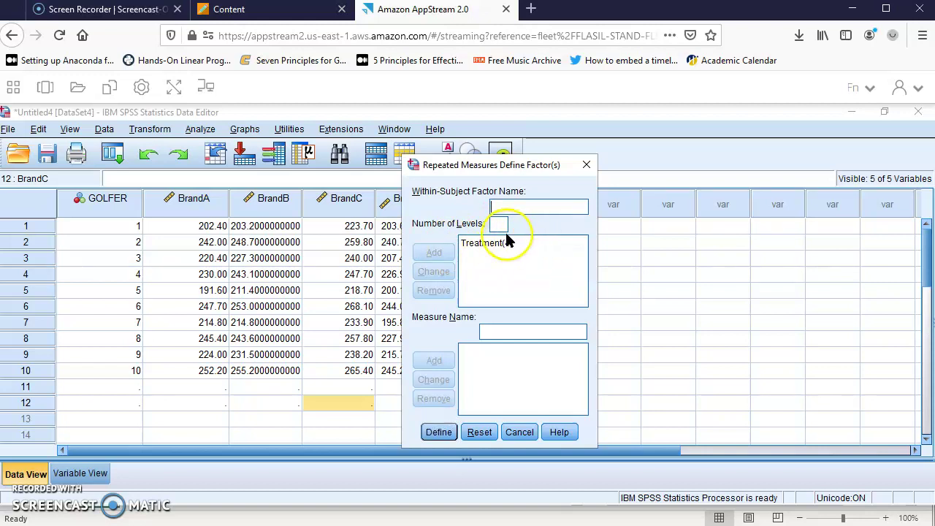
Step: Add the measure name Rate and confirm the definitions with Define
left_click(503, 330)
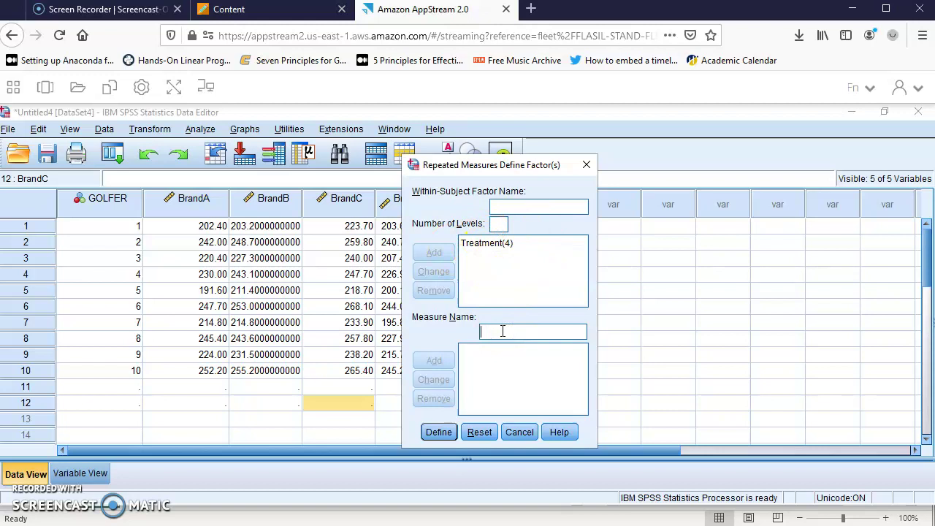
type("Rate")
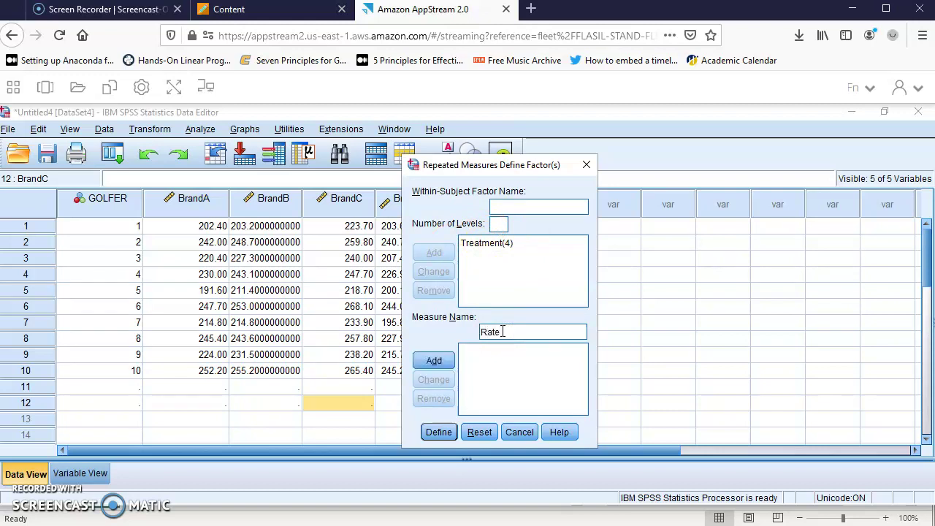
left_click(437, 360)
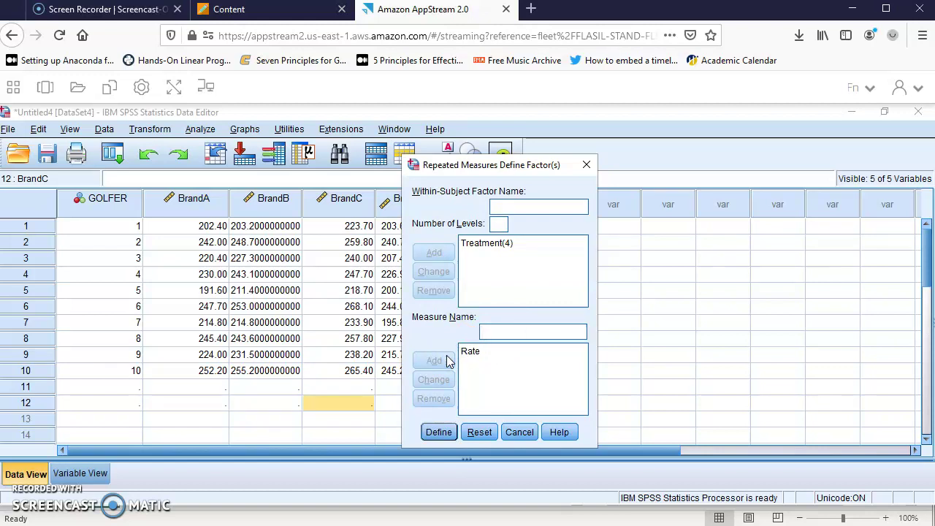
left_click(438, 433)
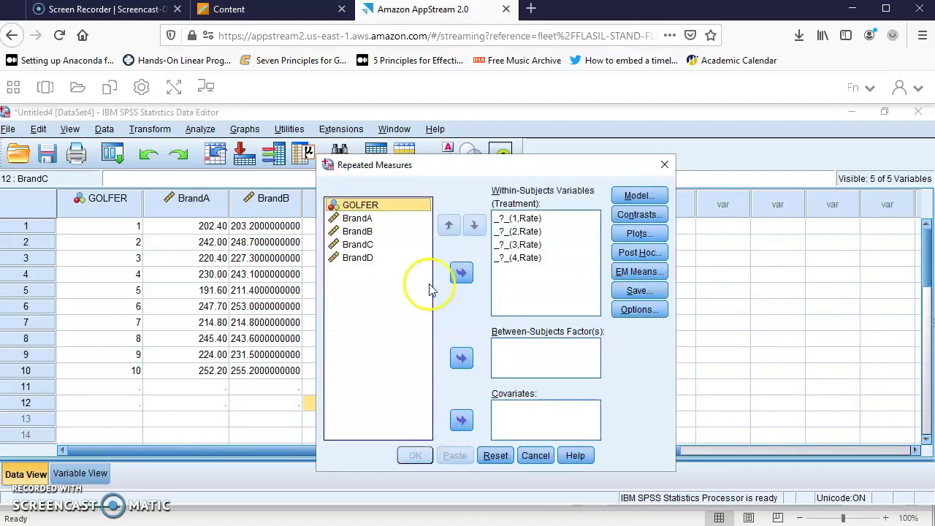
Step: Move BrandA through BrandD into the four Treatment levels of the Rate measure
left_click(369, 221)
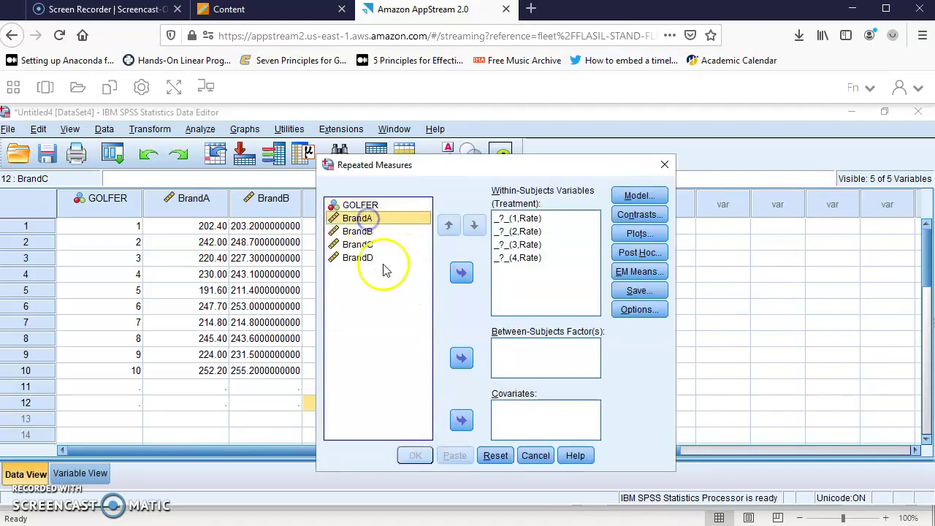
key("shift+Down")
key("shift+Down")
key("shift+Down")
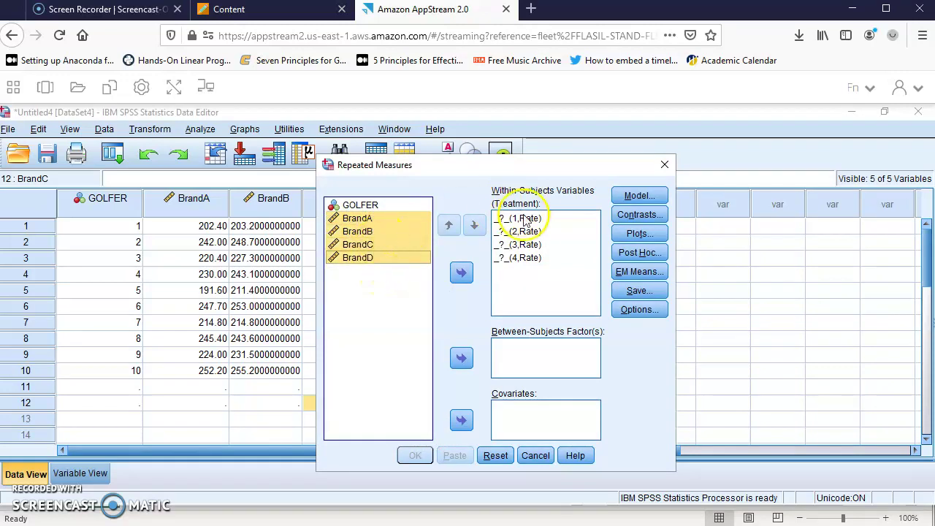
left_click(467, 261)
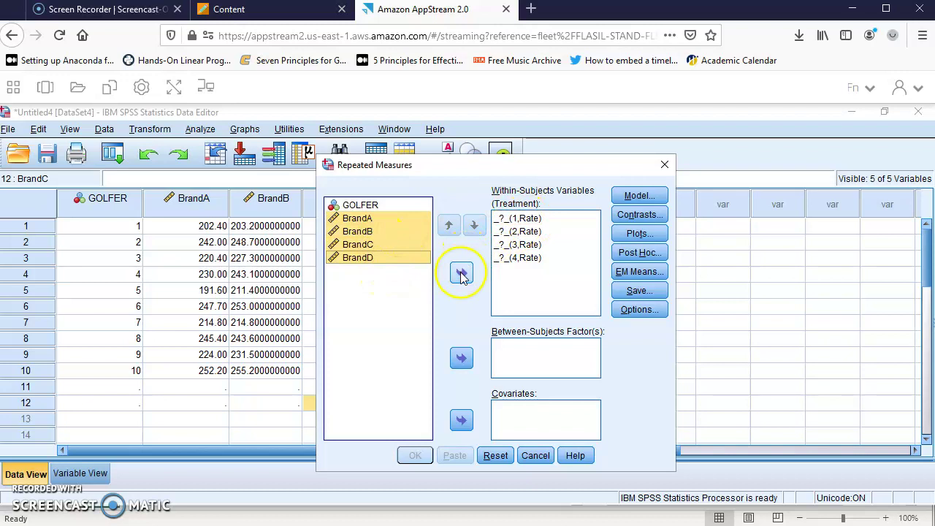
left_click(462, 275)
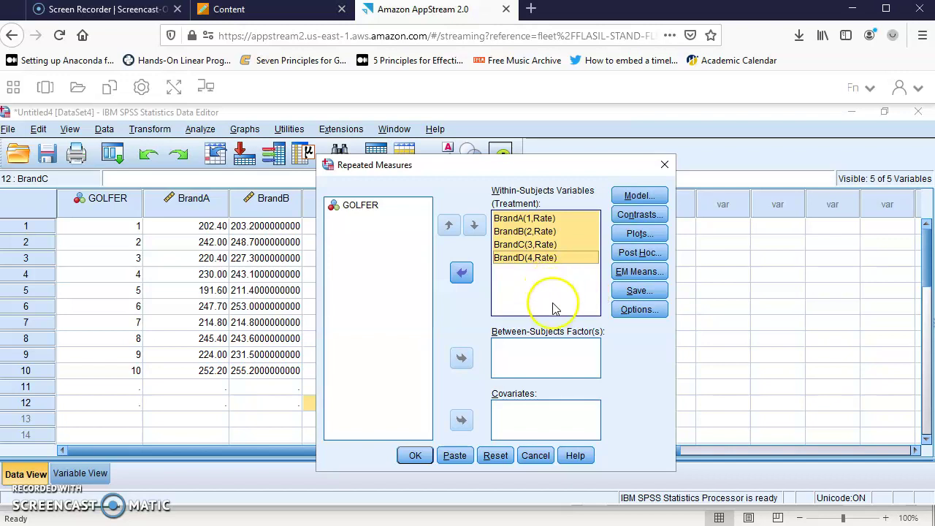
Step: Turn on Descriptive statistics in Options and cancel out of Post Hoc without adding tests
left_click(646, 311)
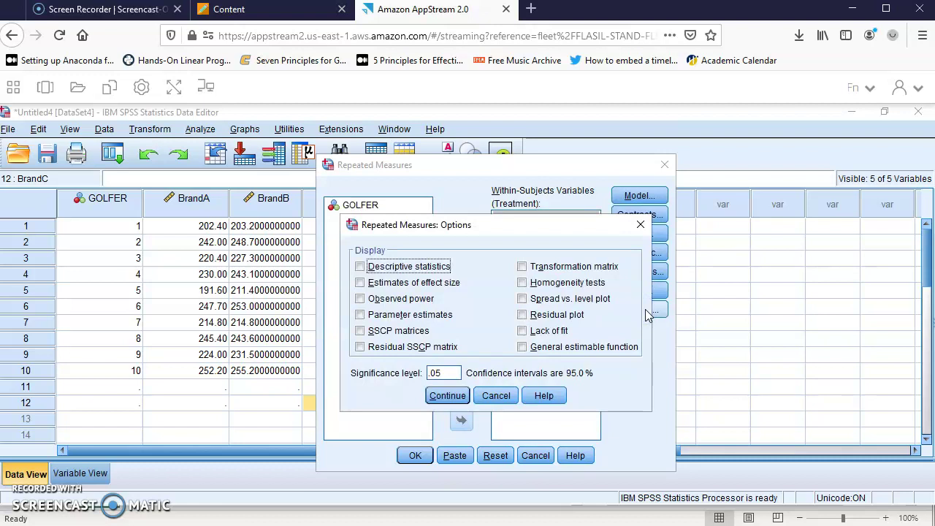
left_click(424, 267)
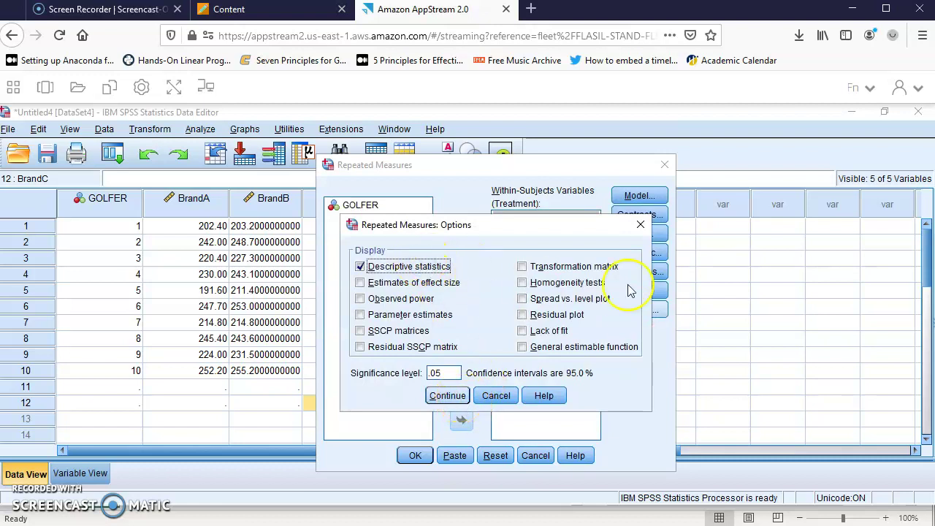
left_click(447, 396)
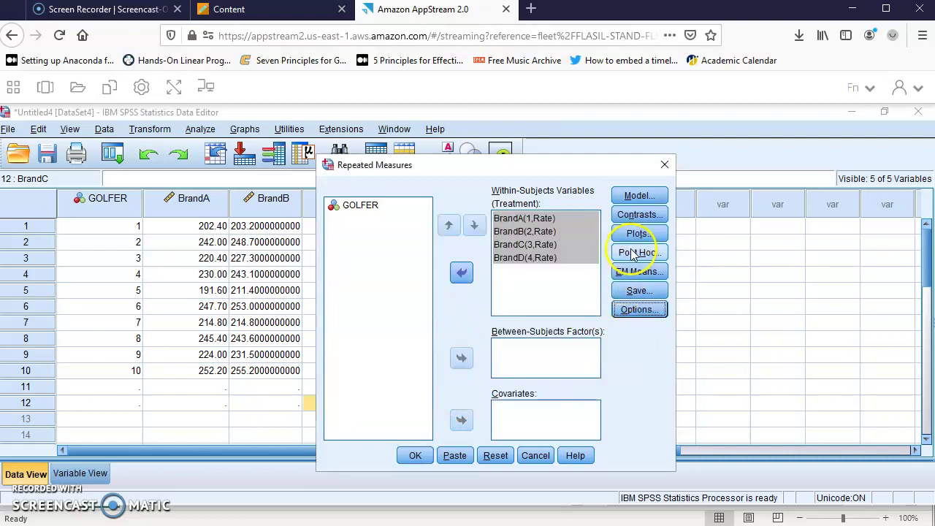
left_click(633, 253)
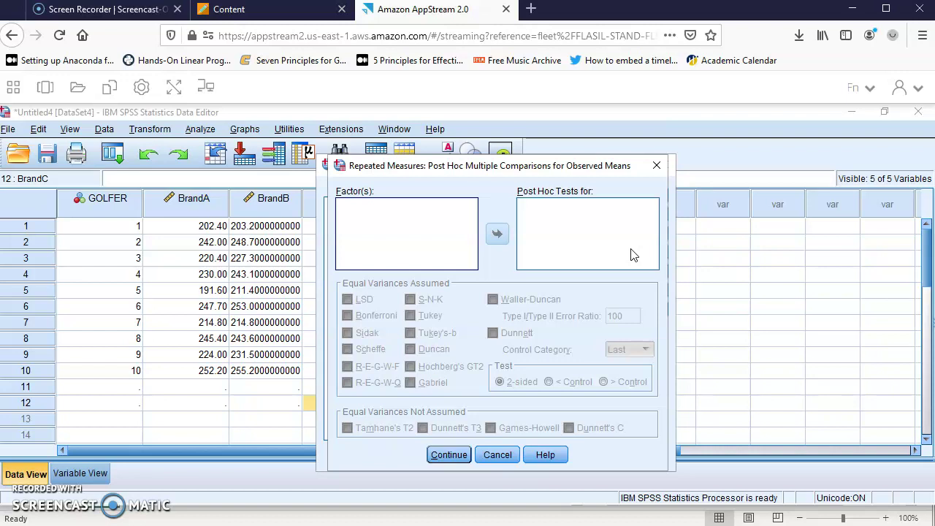
left_click(494, 455)
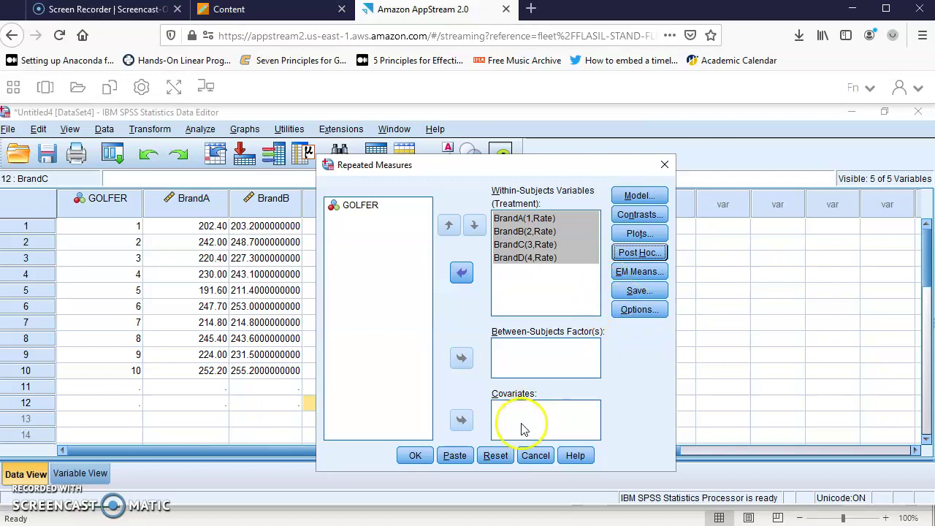
Step: Paste the GLM command into the Syntax Editor, then reopen the Repeated Measures factor setup
left_click(461, 456)
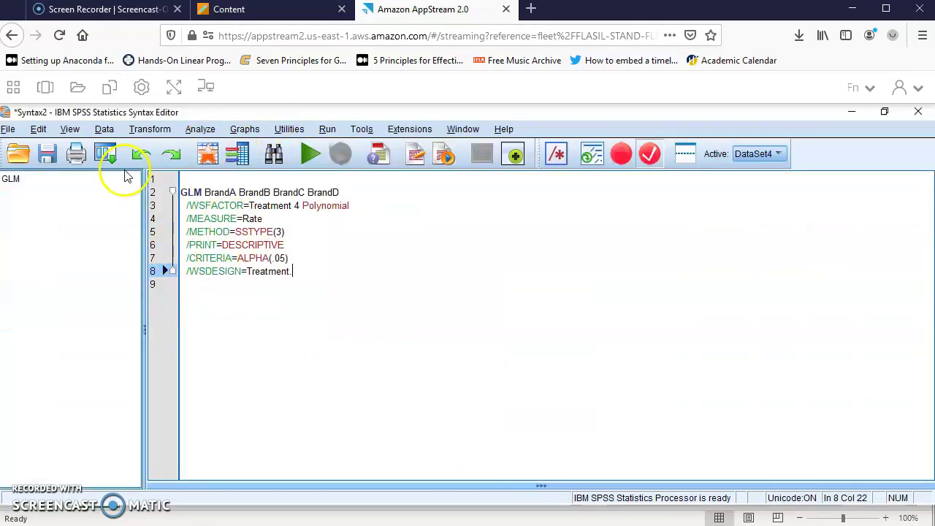
left_click(200, 129)
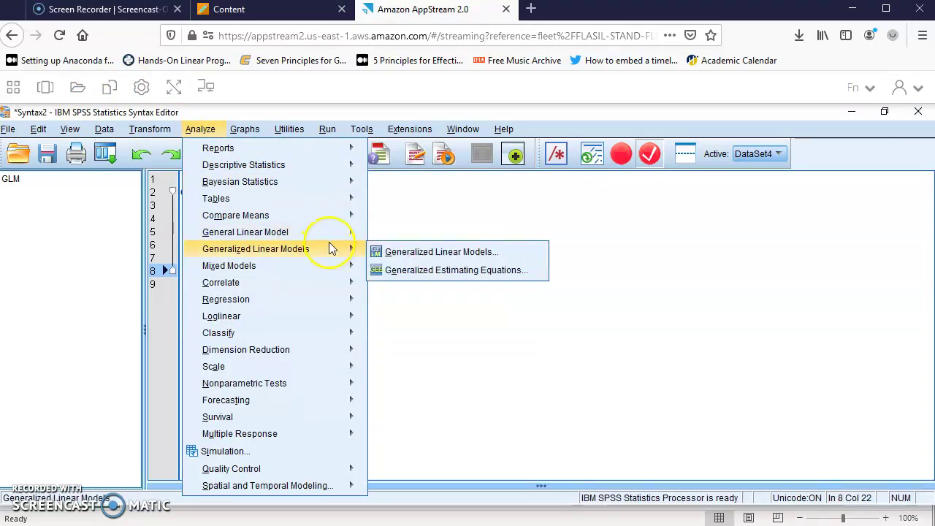
mouse_move(330, 238)
left_click(409, 271)
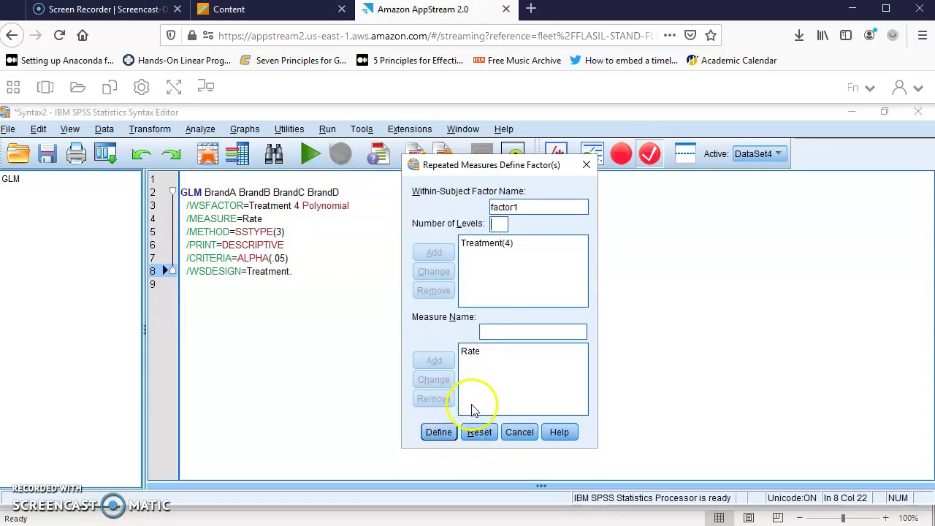
Step: Confirm Treatment(4) and Rate, keep Descriptive statistics on, and run the analysis
left_click(441, 433)
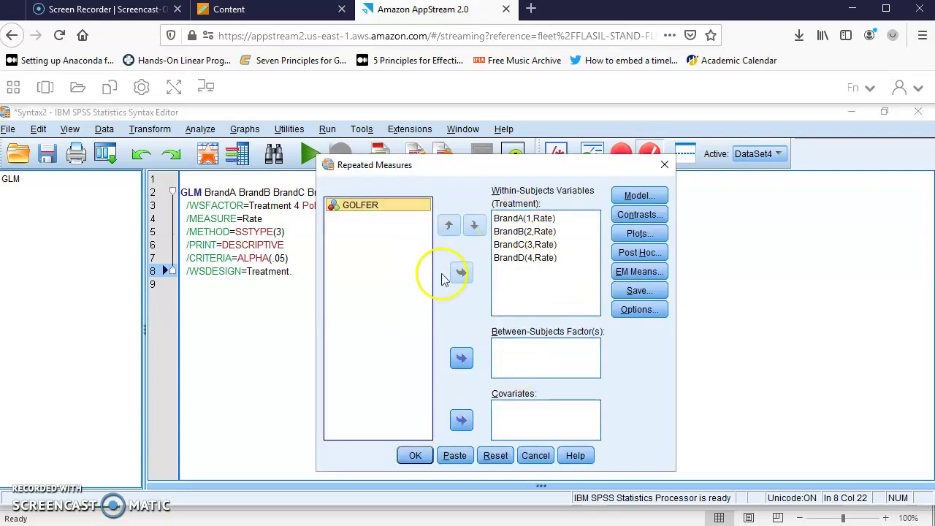
left_click(637, 309)
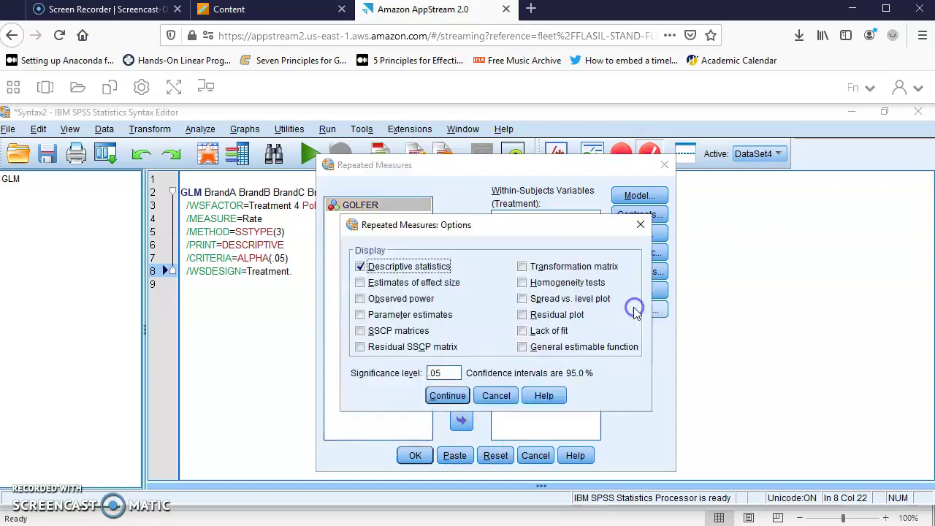
left_click(448, 397)
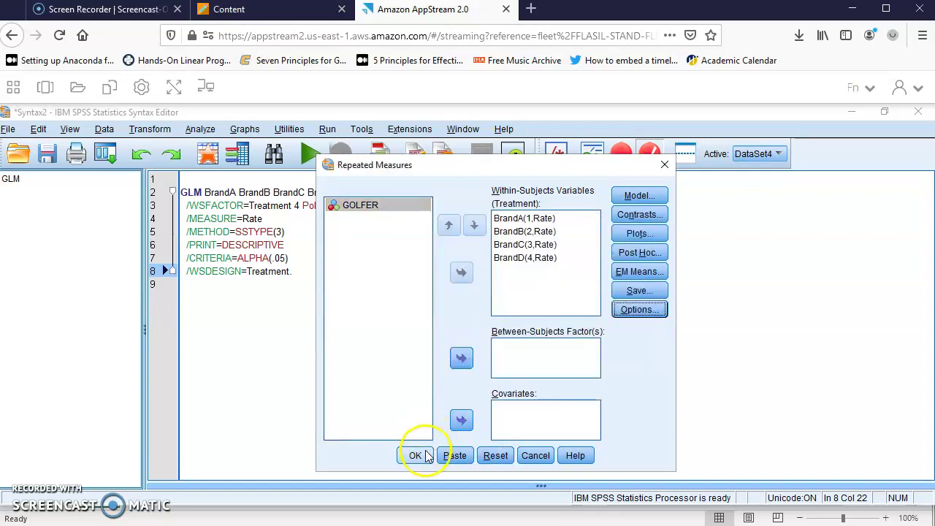
left_click(425, 454)
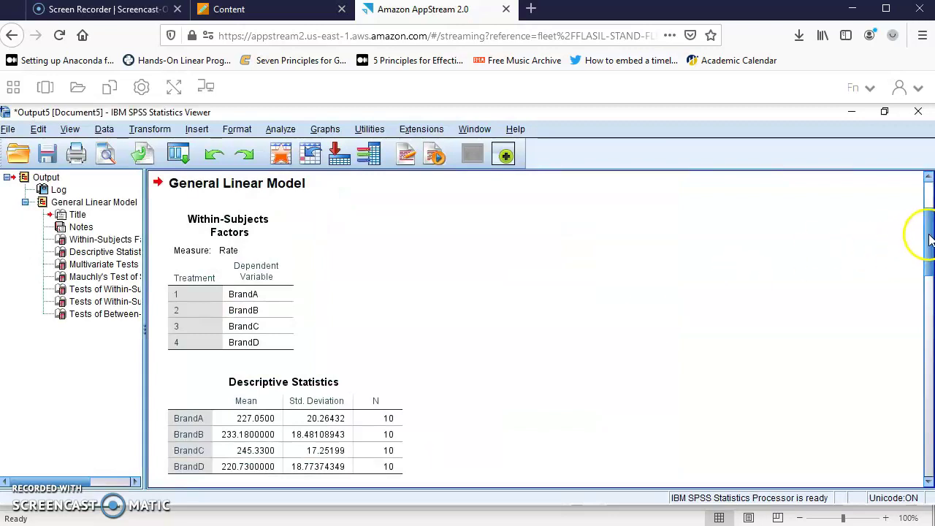
Step: Scroll the output to Tests of Within-Subjects Effects showing Treatment F = 54.312, Sig. .000
left_click_drag(928, 236, 930, 284)
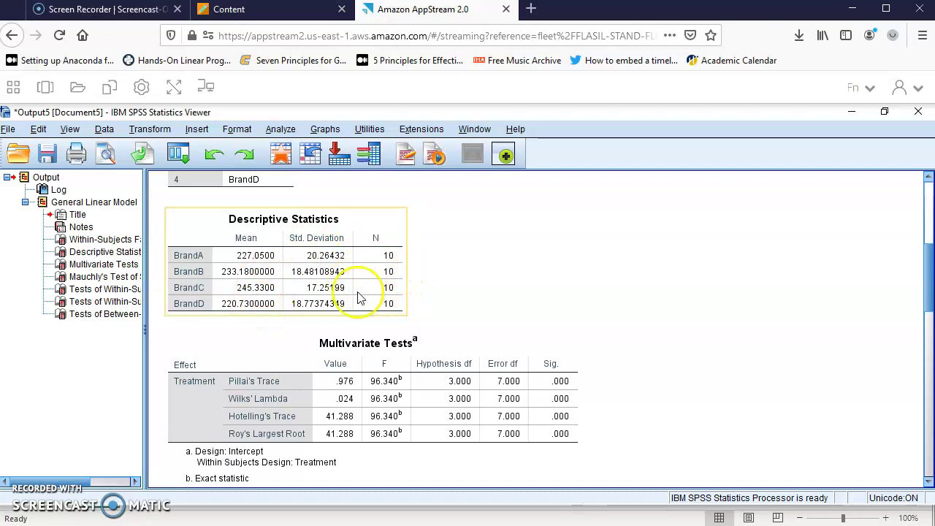
left_click(690, 407)
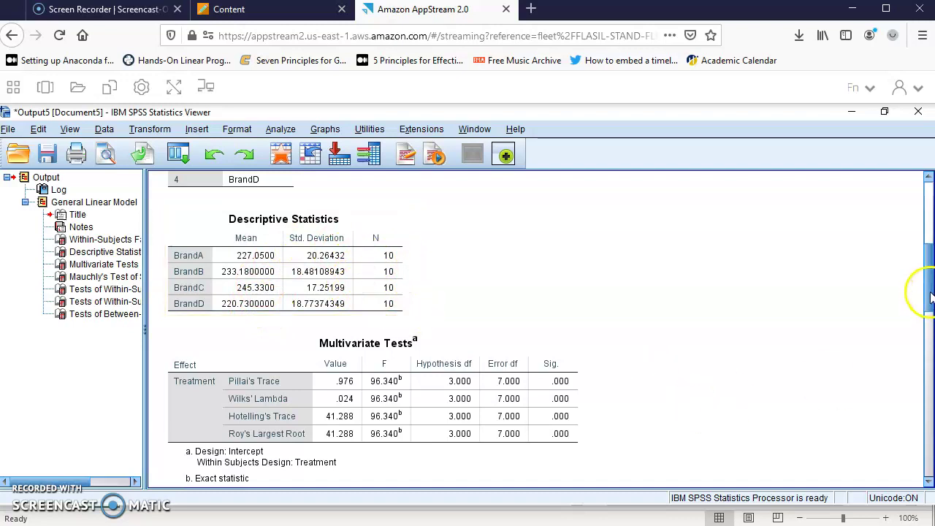
scroll(929, 301, "down", 3)
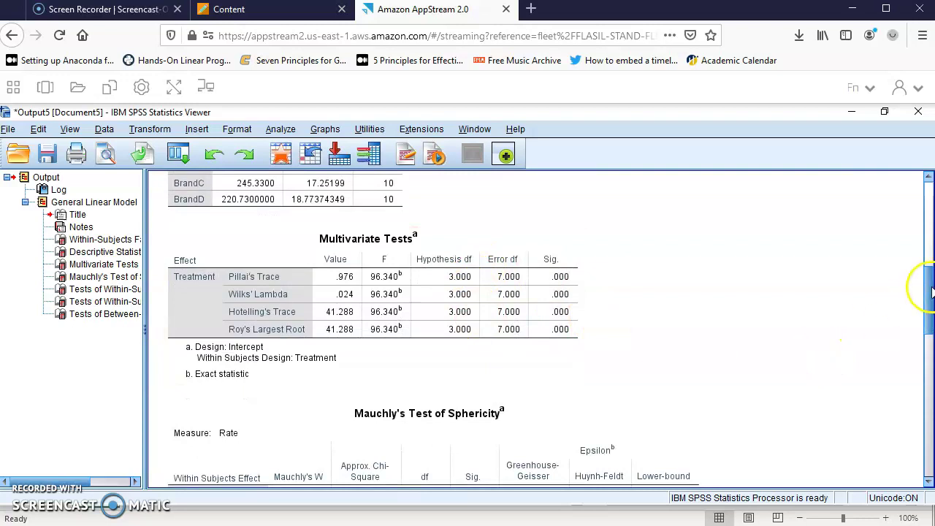
left_click_drag(929, 291, 929, 363)
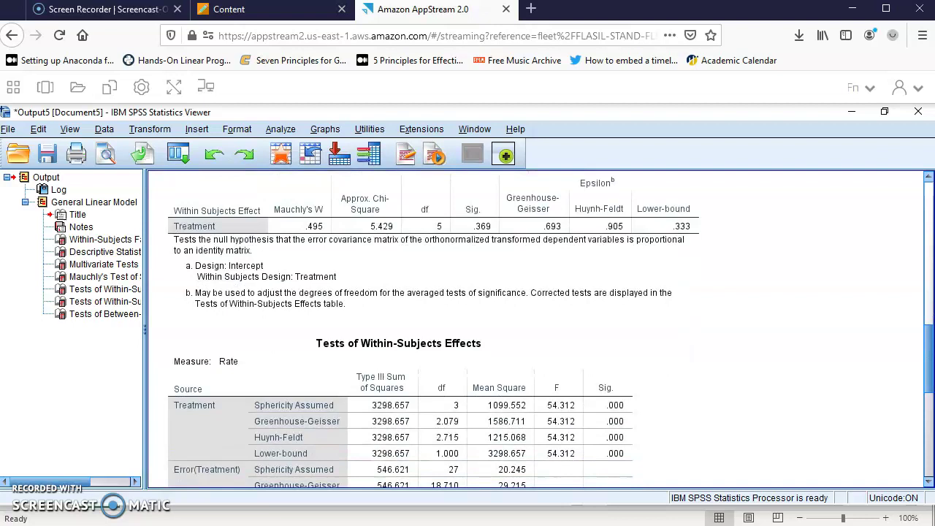
left_click_drag(929, 363, 922, 376)
scroll(540, 255, "up", 10)
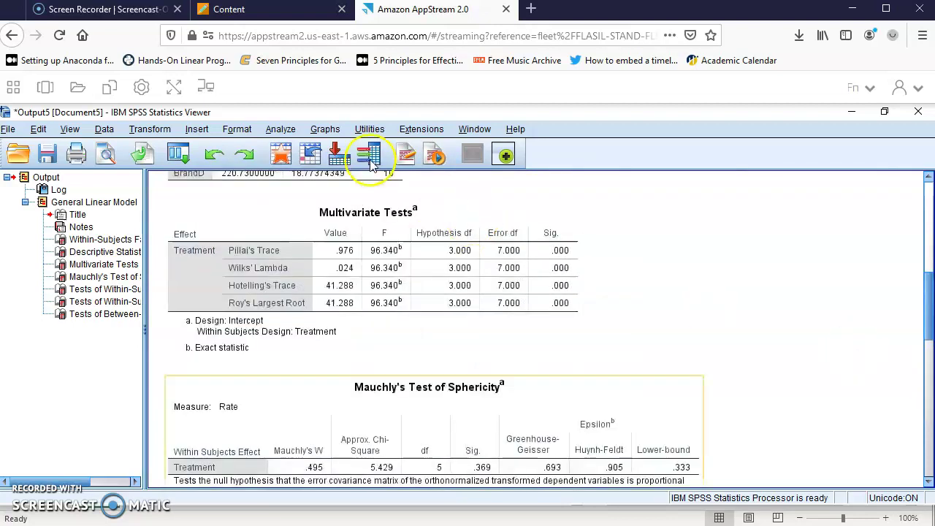
scroll(852, 303, "up", 9)
scroll(869, 293, "down", 18)
scroll(886, 285, "up", 7)
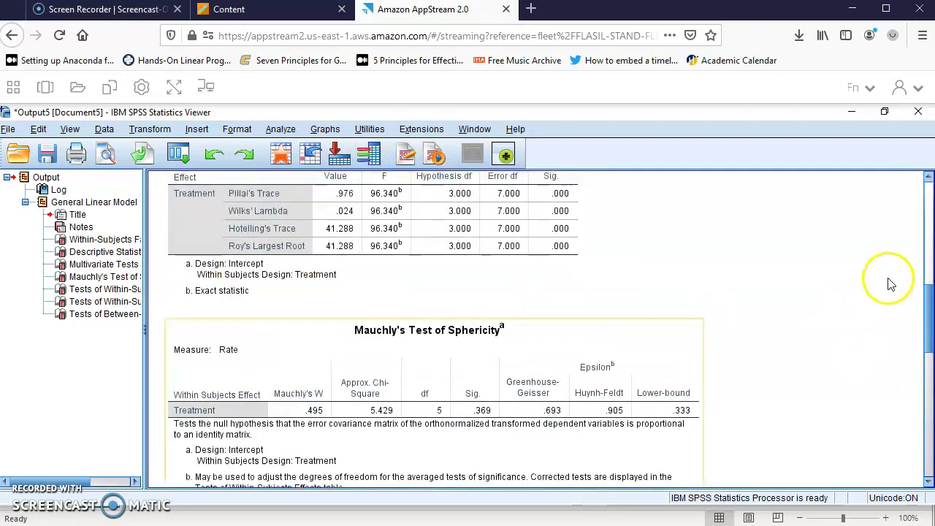
scroll(890, 284, "down", 3)
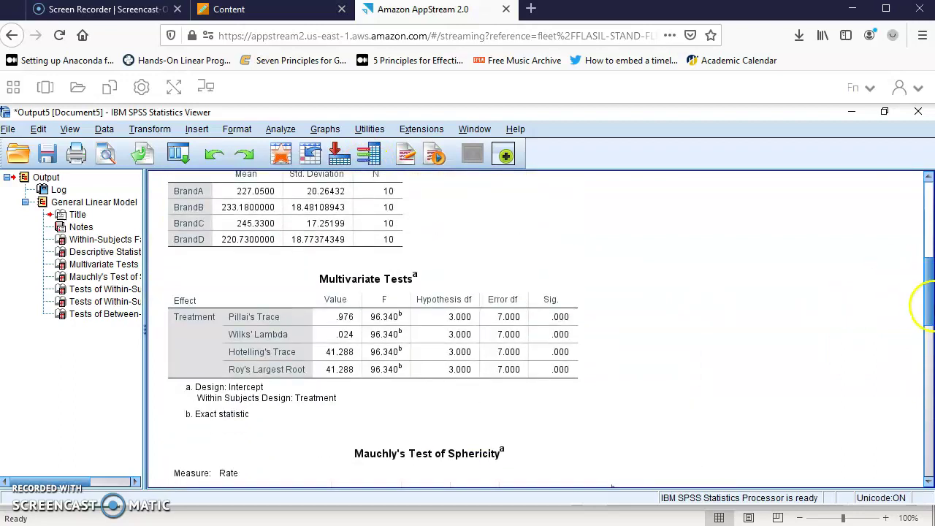
left_click_drag(925, 307, 929, 405)
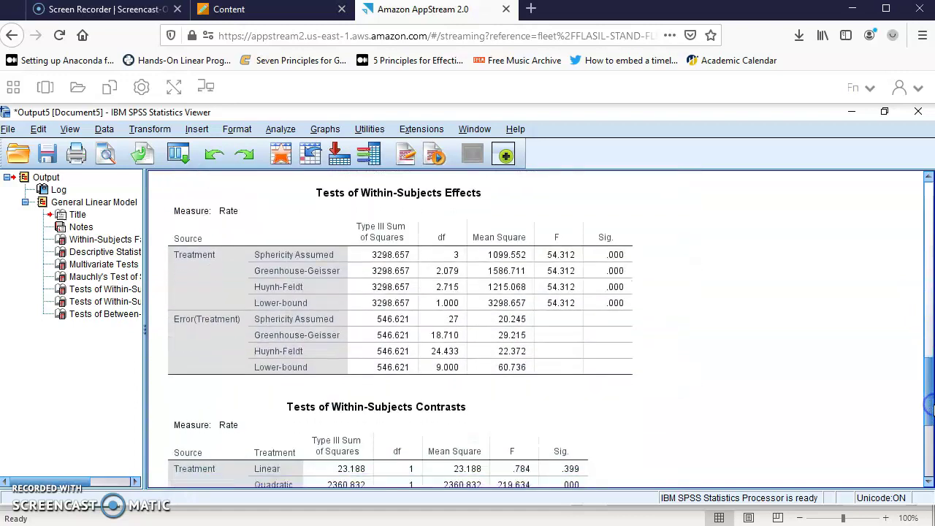
left_click(580, 256)
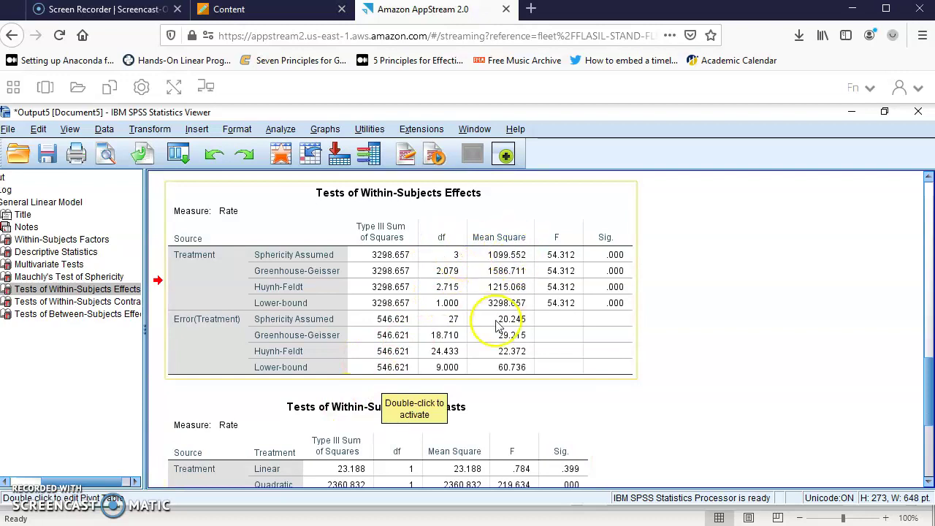
left_click(577, 256)
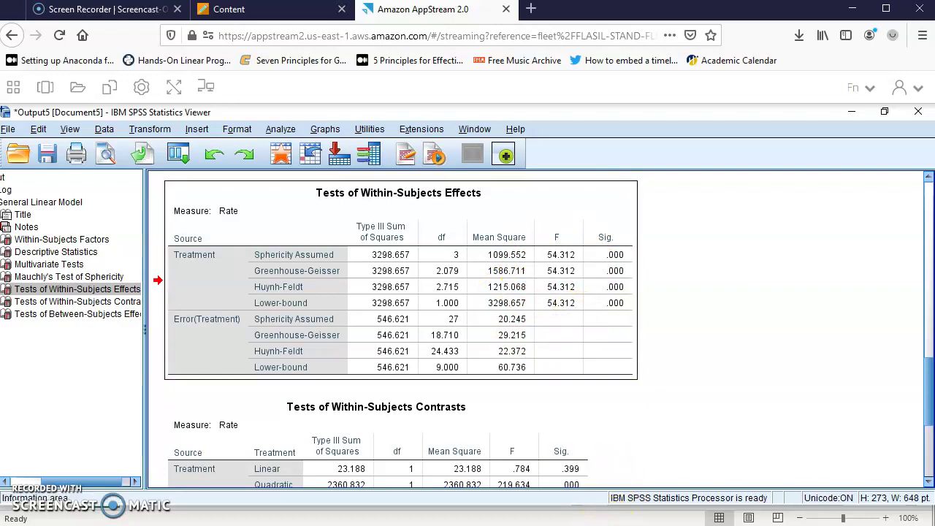
mouse_move(599, 521)
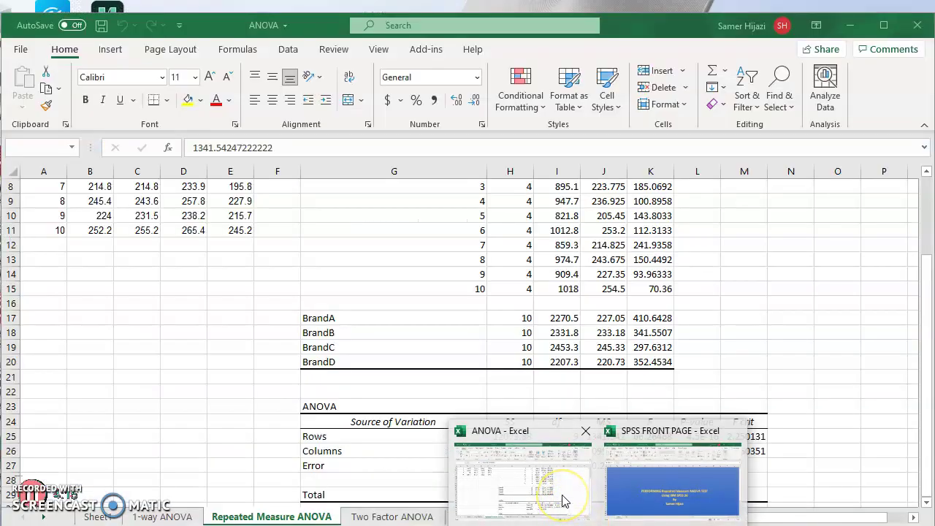
Step: Highlight Excel cell K26, the Columns F value 54.31172, in yellow
left_click(561, 503)
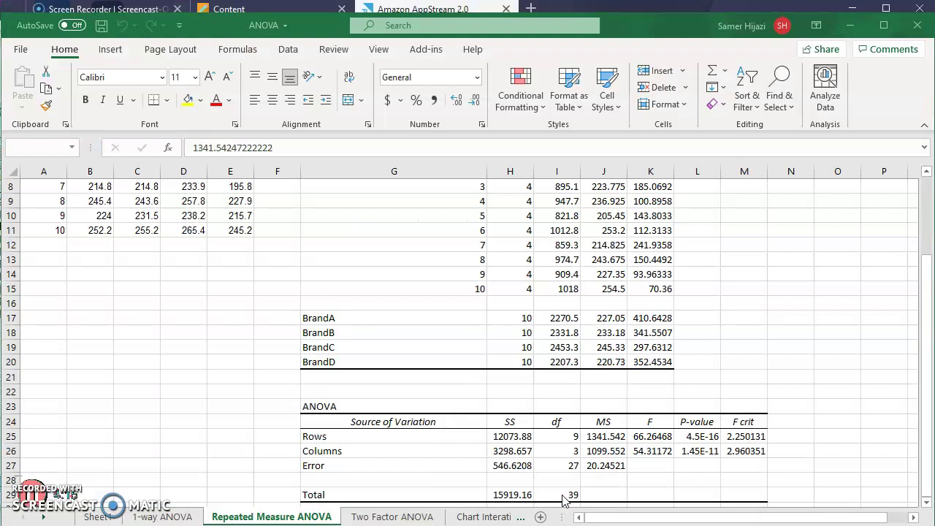
left_click(659, 452)
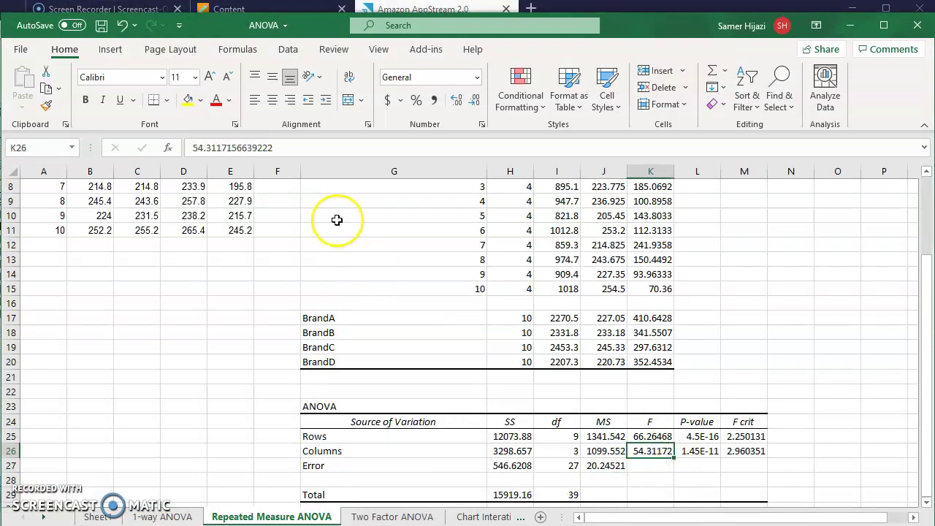
left_click(188, 99)
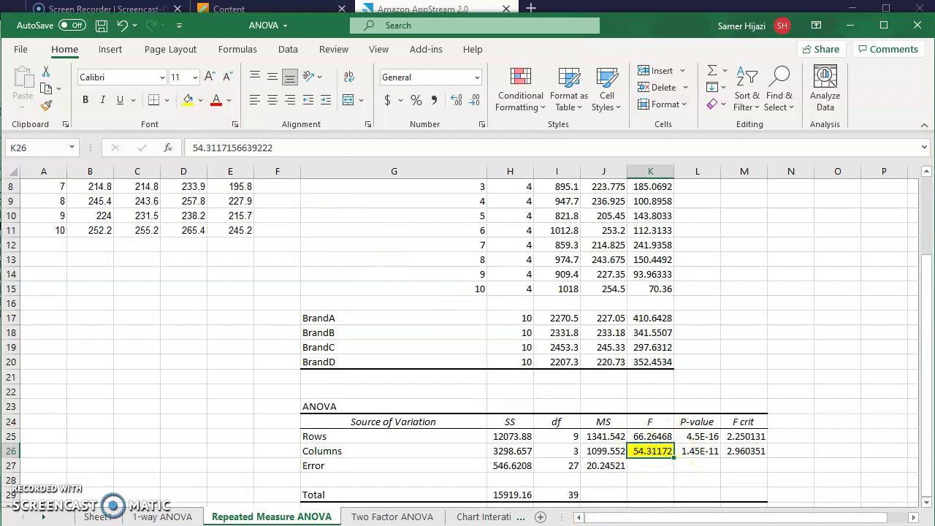
key("alt+Tab")
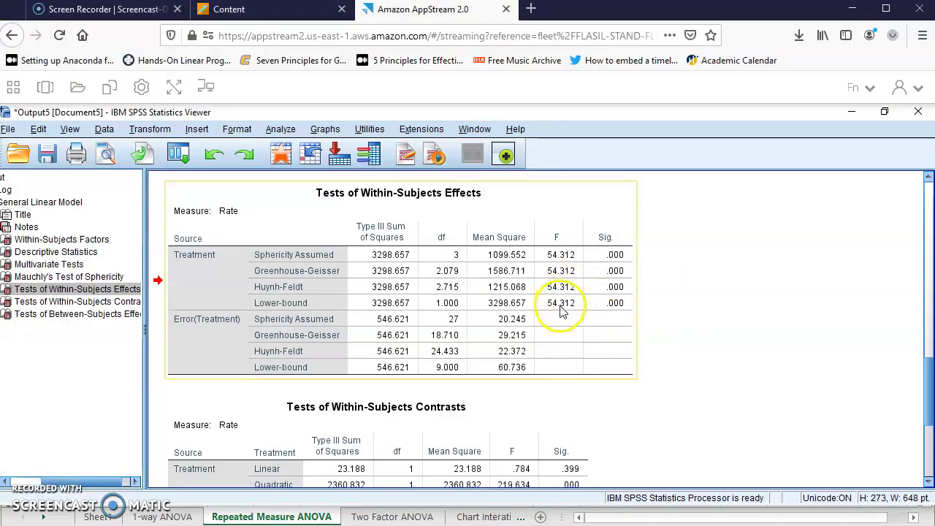
Step: Check the highlighted Excel value again, then return to the SPSS output window
mouse_move(581, 522)
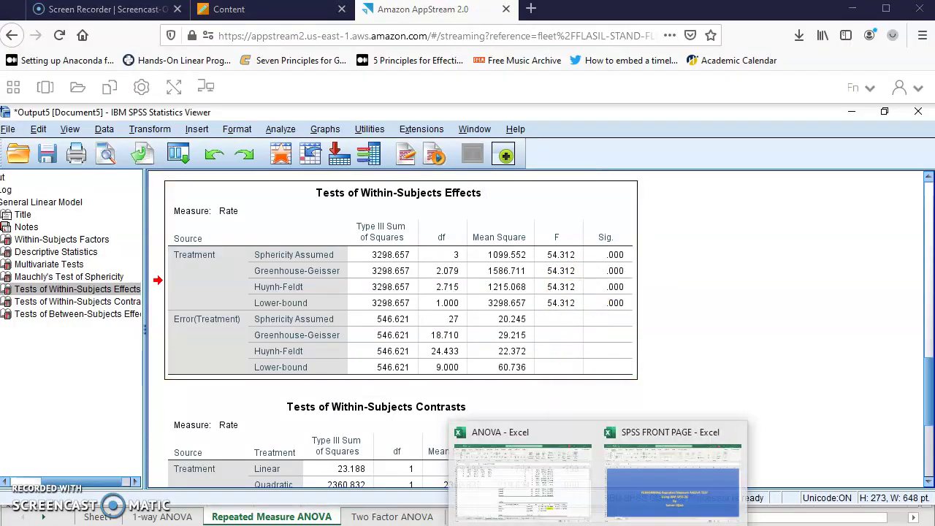
left_click(558, 494)
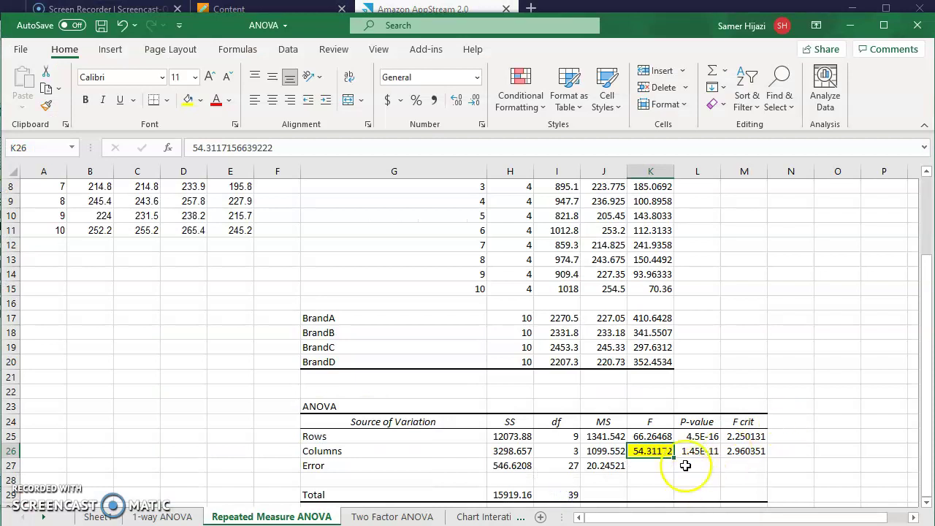
left_click(670, 452)
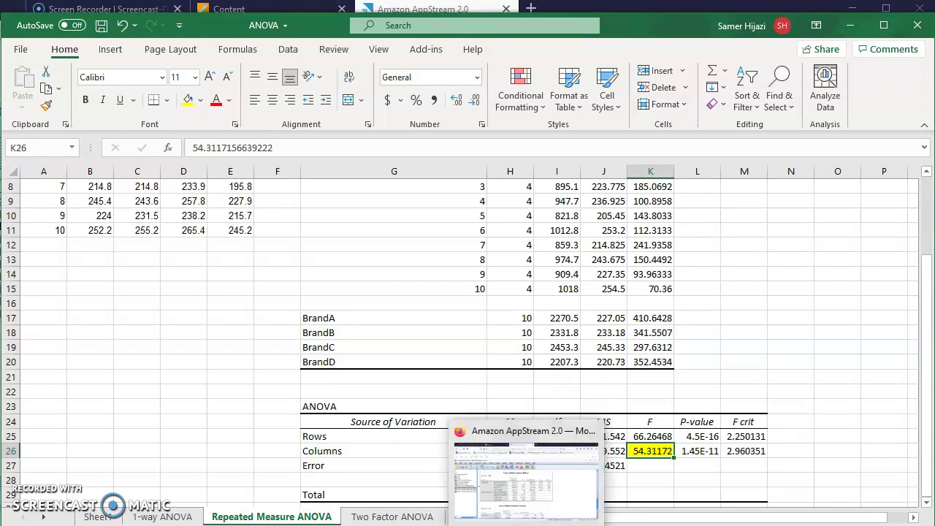
left_click(525, 523)
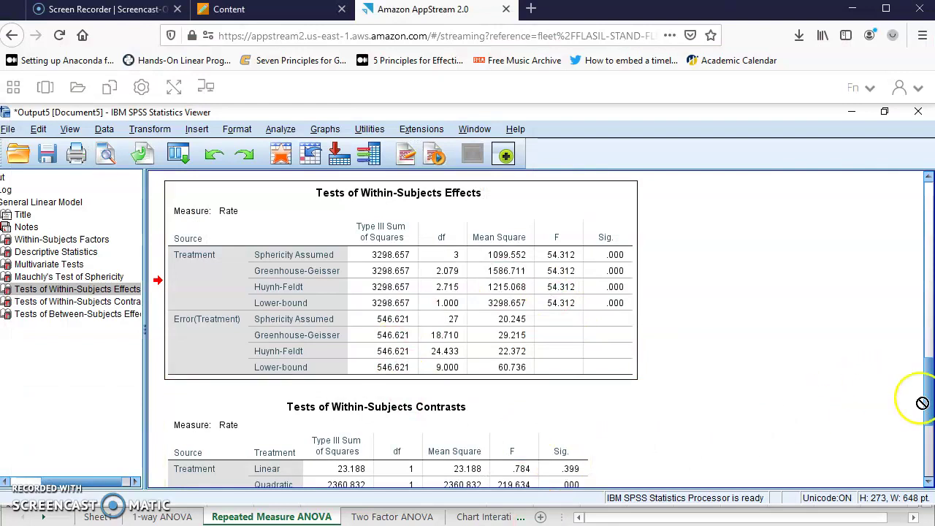
left_click_drag(929, 396, 929, 476)
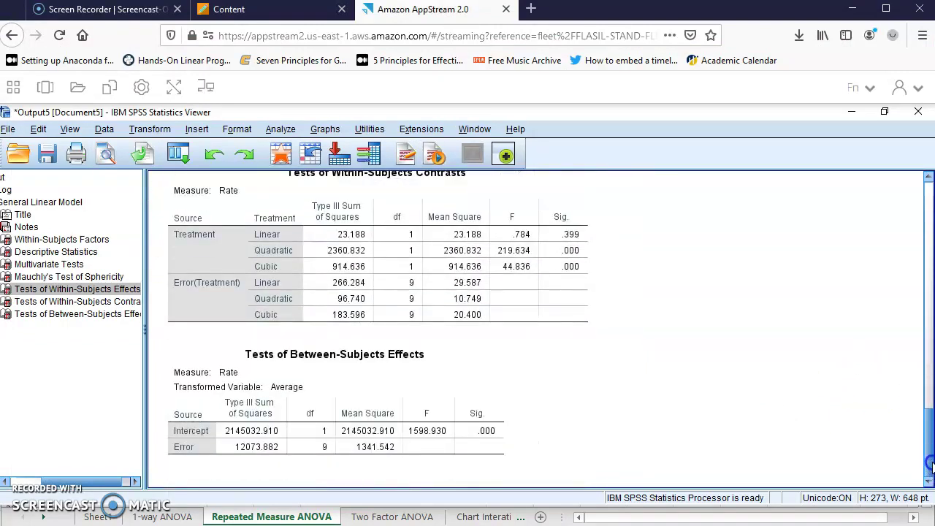
scroll(915, 369, "up", 5)
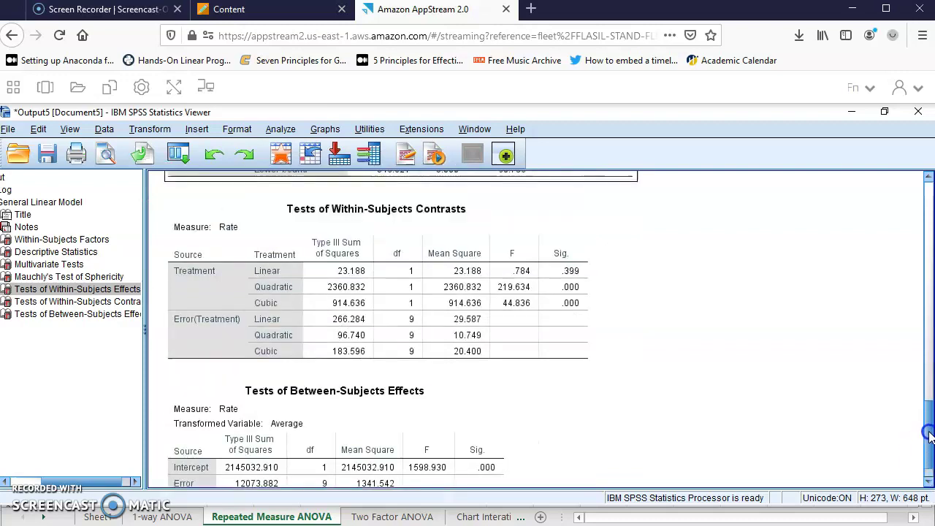
scroll(915, 369, "up", 5)
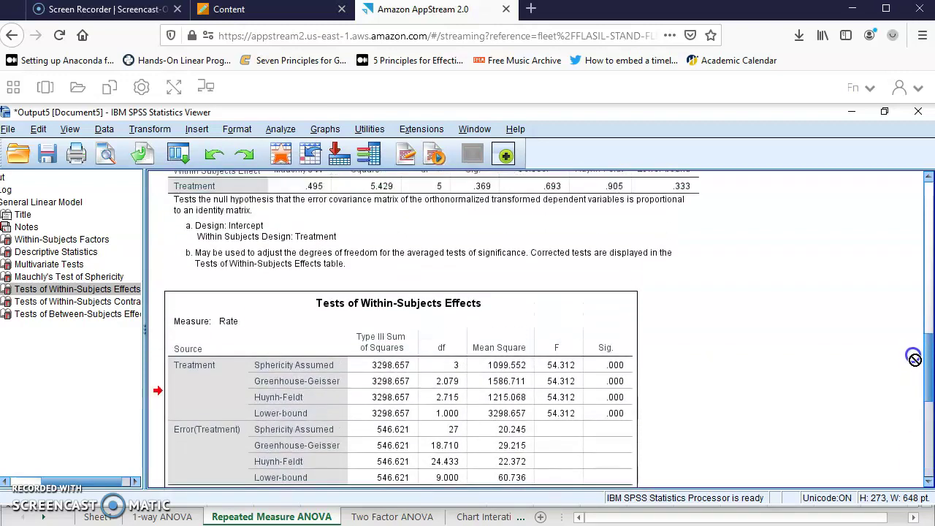